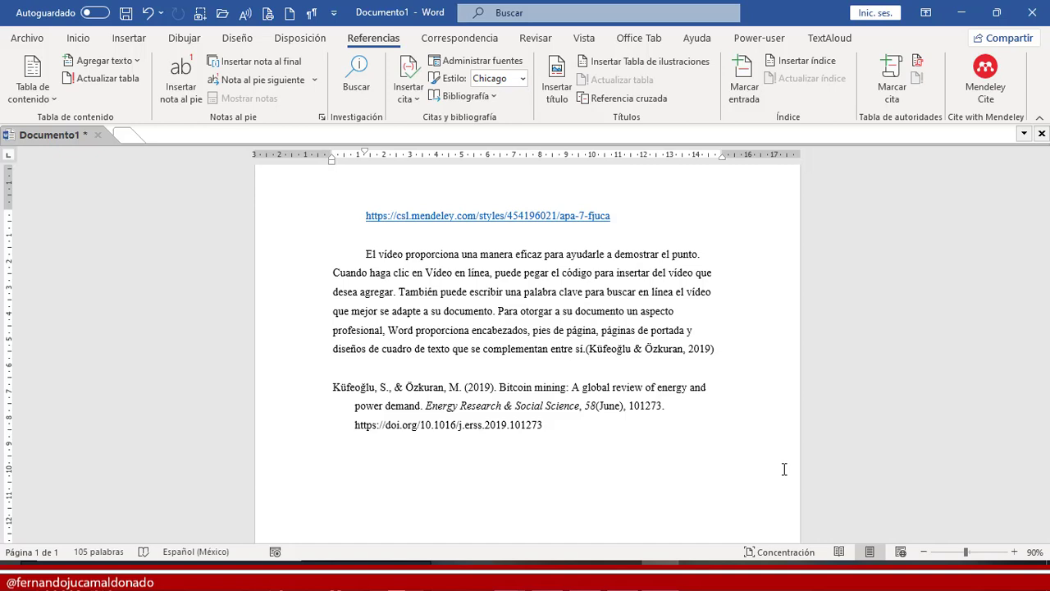
Step: Highlight the ampersands joining the authors in the in-text citation and in the bibliography entry to examine them
{"action": "mouse_move", "coordinate": [621, 563]}
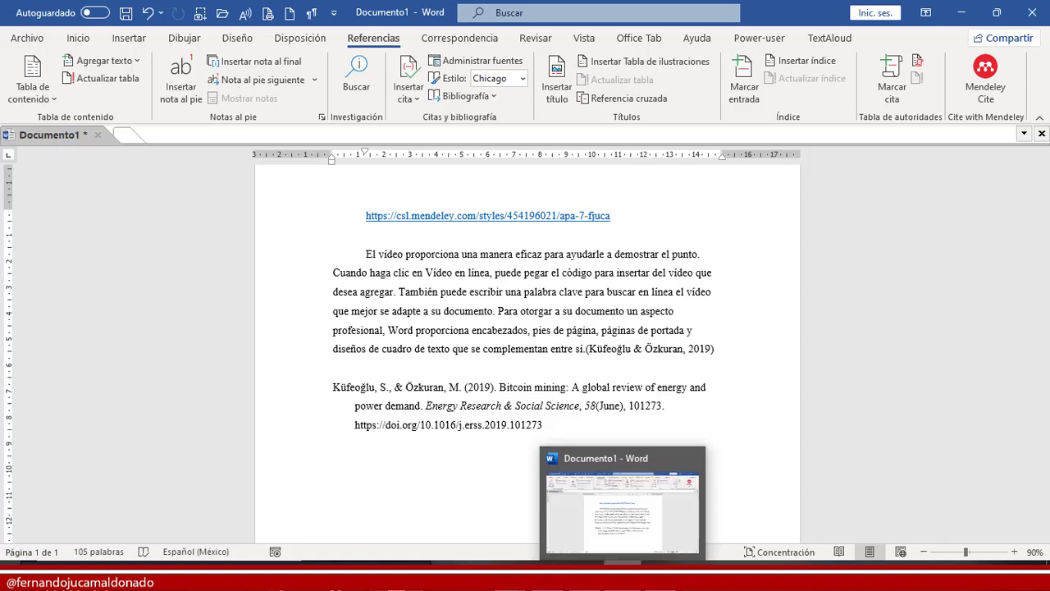
{"action": "left_click", "coordinate": [563, 468]}
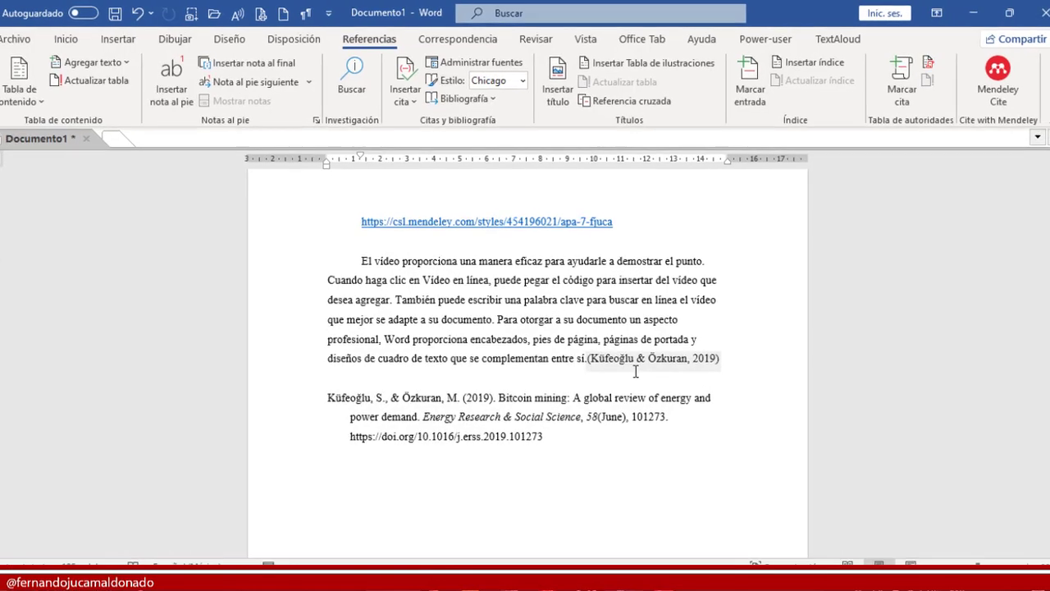
{"action": "left_click", "coordinate": [638, 358]}
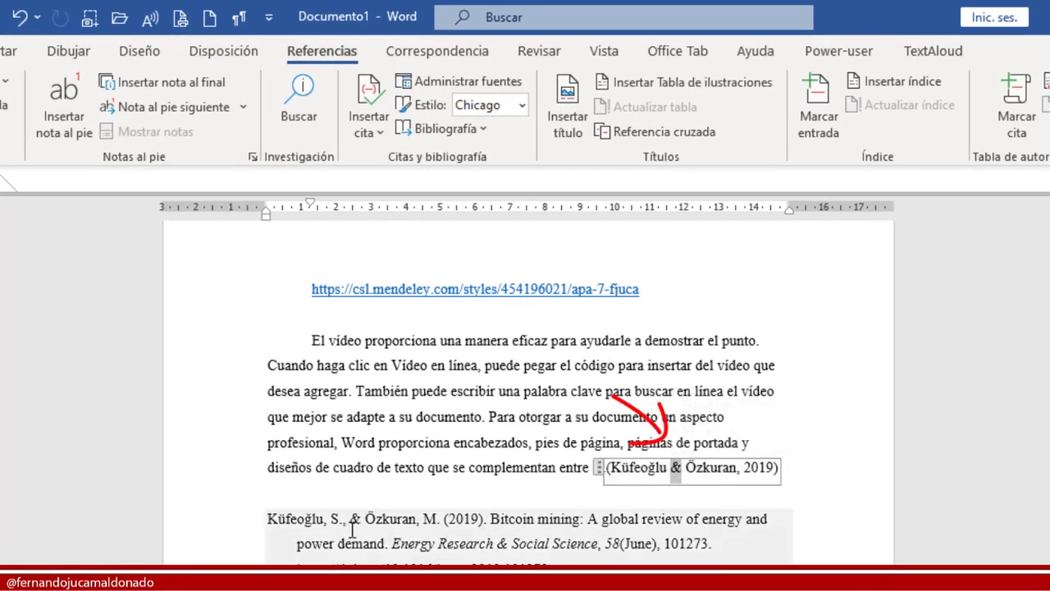
{"action": "double_click", "coordinate": [355, 518], "text": "ctrl"}
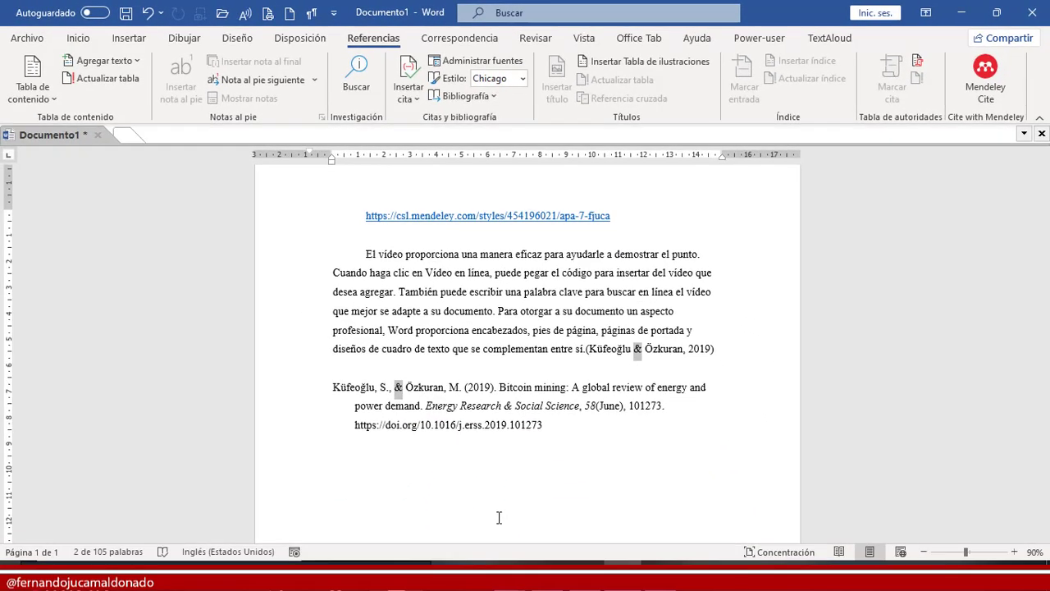
{"action": "left_click", "coordinate": [513, 443]}
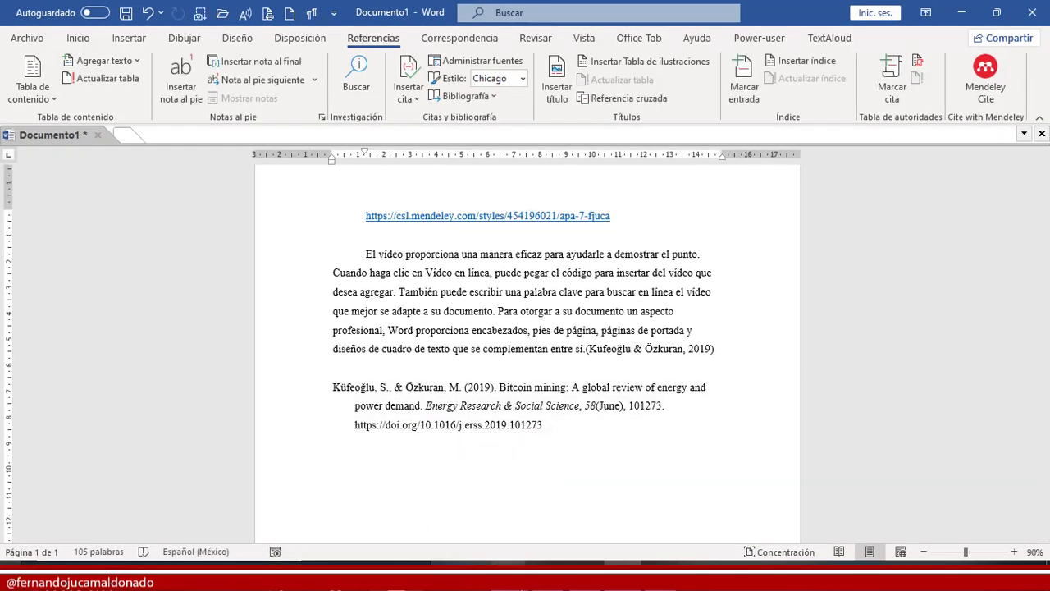
Step: Switch to the blog's Mendeley citation style instructions, and look through the commands of Mendeley Reference Manager for a citation style option
{"action": "mouse_move", "coordinate": [509, 574]}
{"action": "left_click", "coordinate": [426, 496]}
{"action": "scroll", "coordinate": [864, 352], "scroll_direction": "up", "scroll_amount": 1}
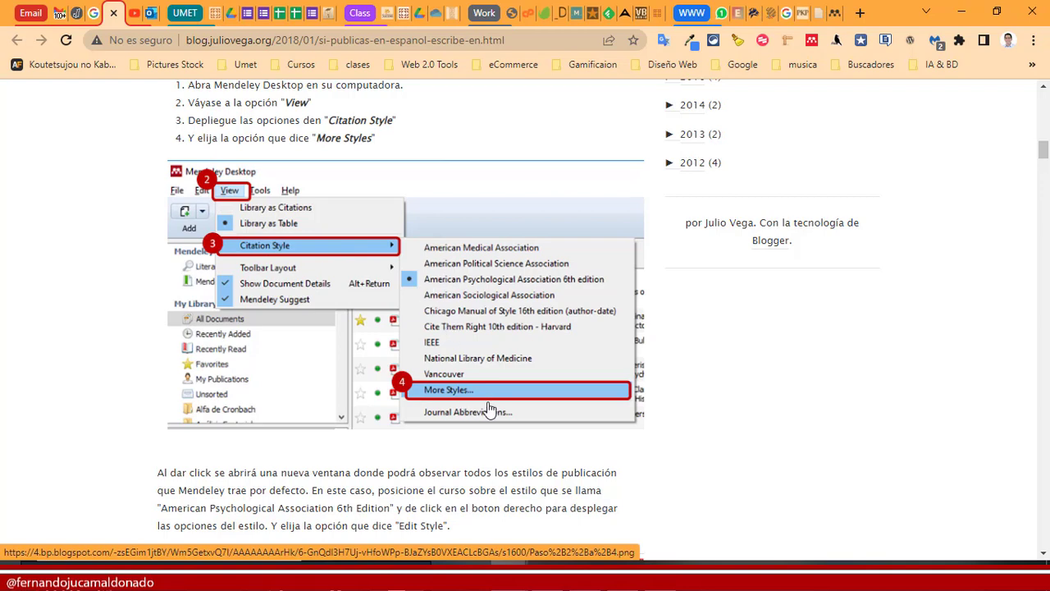
{"action": "key", "text": "alt+Tab"}
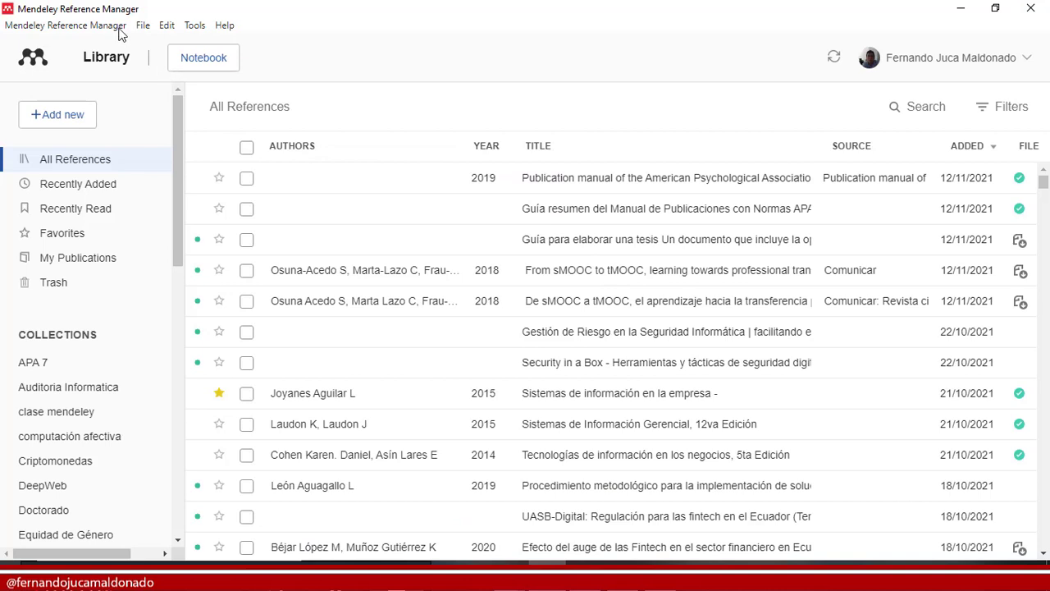
{"action": "left_click", "coordinate": [142, 30]}
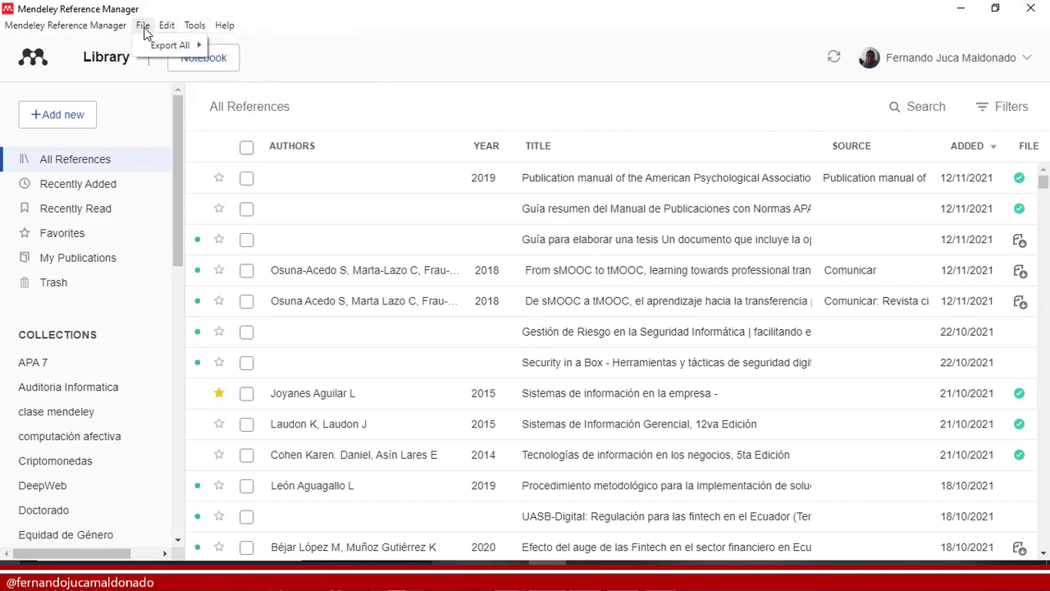
{"action": "mouse_move", "coordinate": [194, 26]}
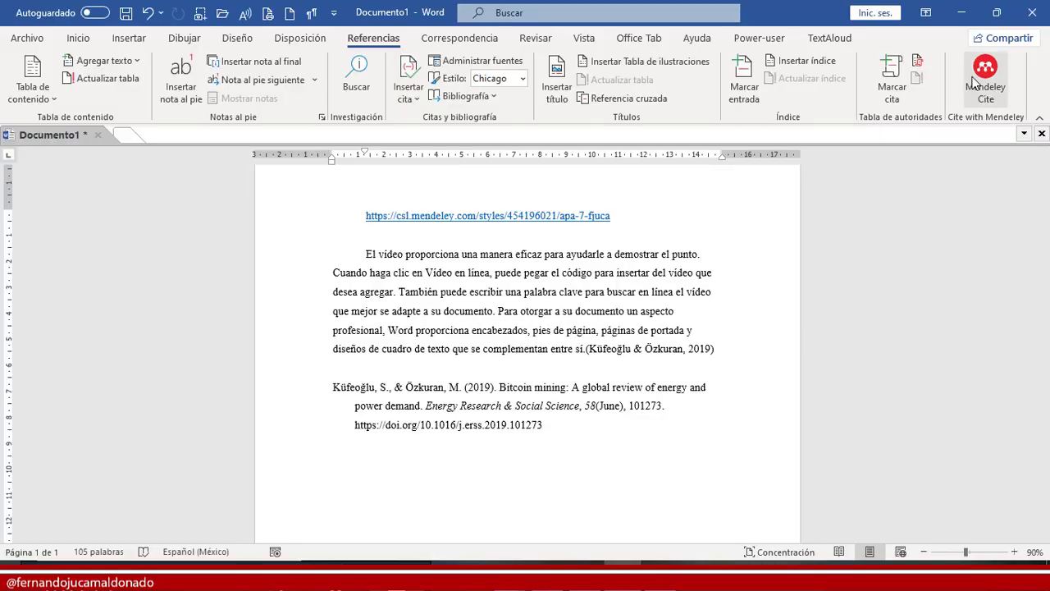
Step: Return to Word, open the Mendeley Cite add-in, and set Word's bibliography style to APA Séptima edición
{"action": "left_click", "coordinate": [974, 80]}
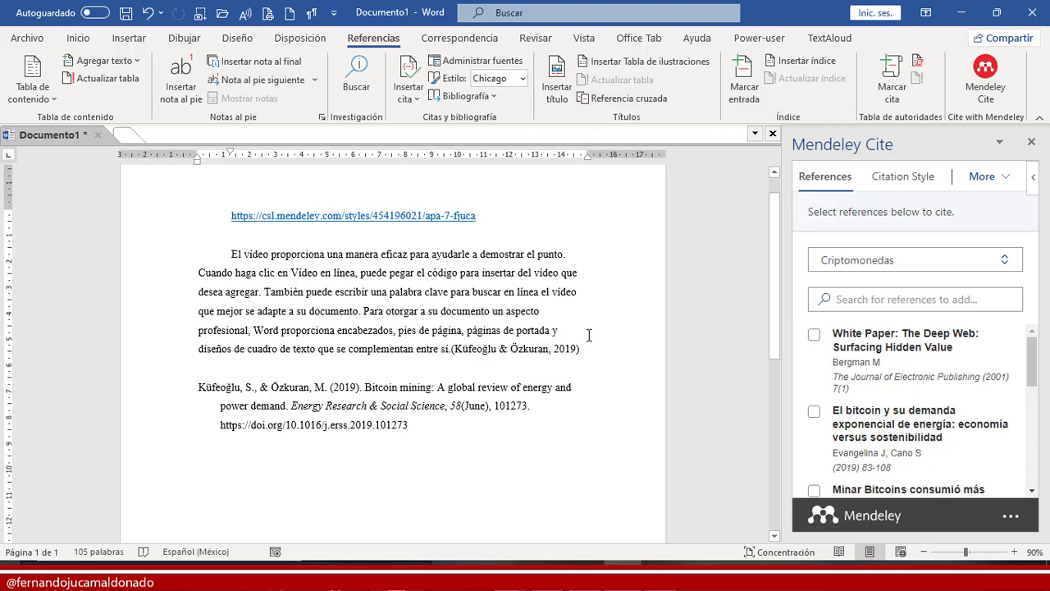
{"action": "left_click", "coordinate": [523, 78]}
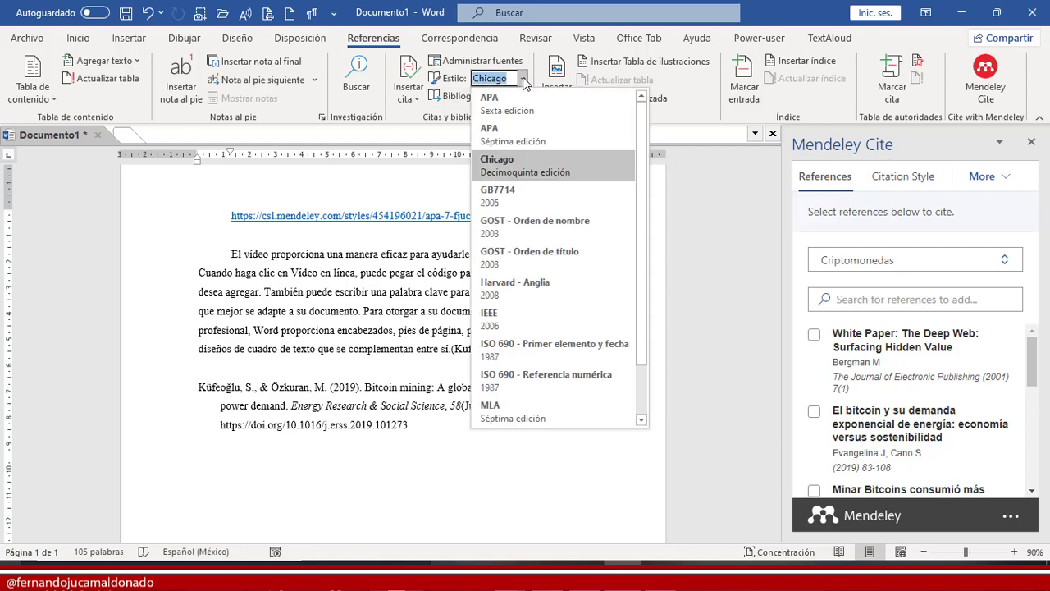
{"action": "left_click", "coordinate": [536, 141]}
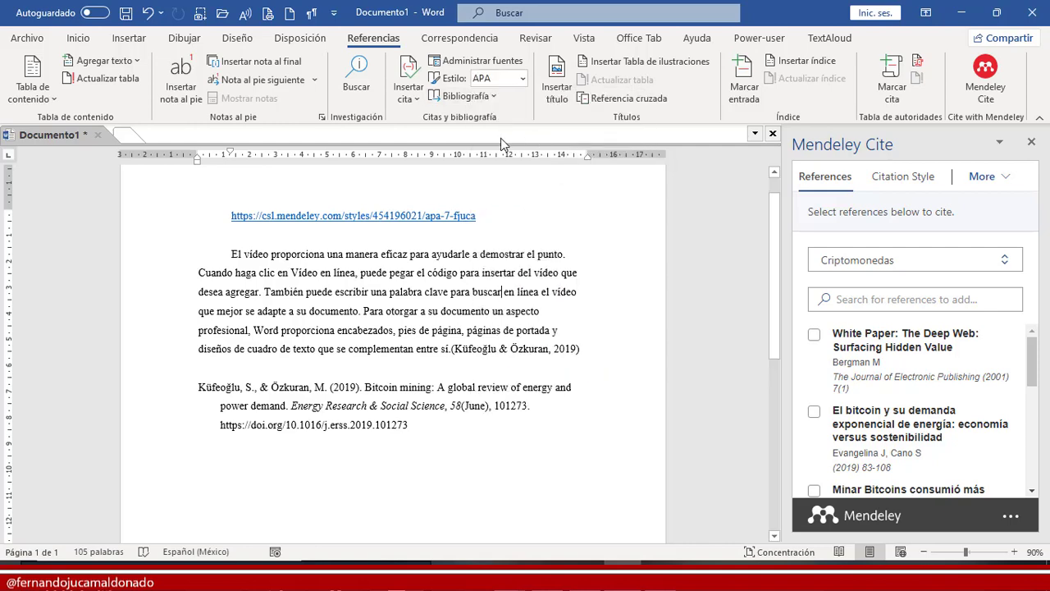
{"action": "left_click", "coordinate": [522, 78]}
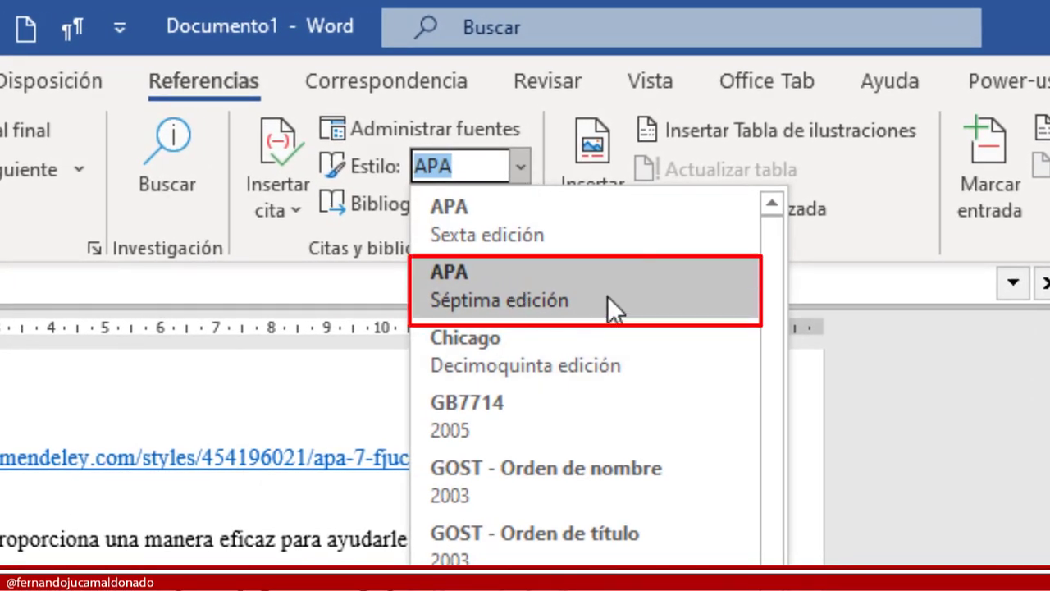
{"action": "left_click", "coordinate": [534, 303]}
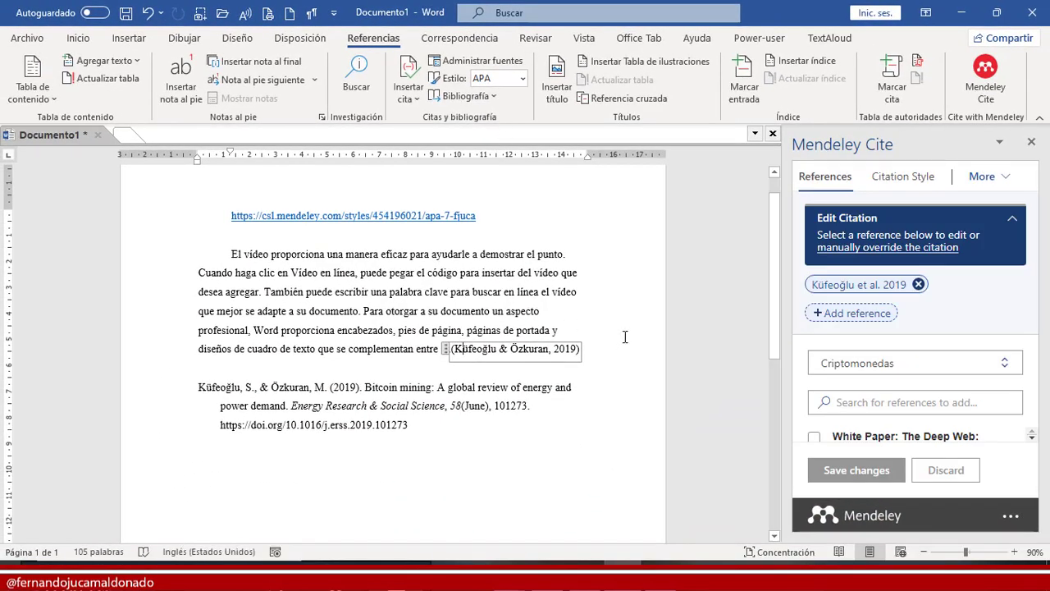
Step: Check the author connector in the in-text citation and the bibliography entry under the APA style setting
{"action": "left_click", "coordinate": [473, 370]}
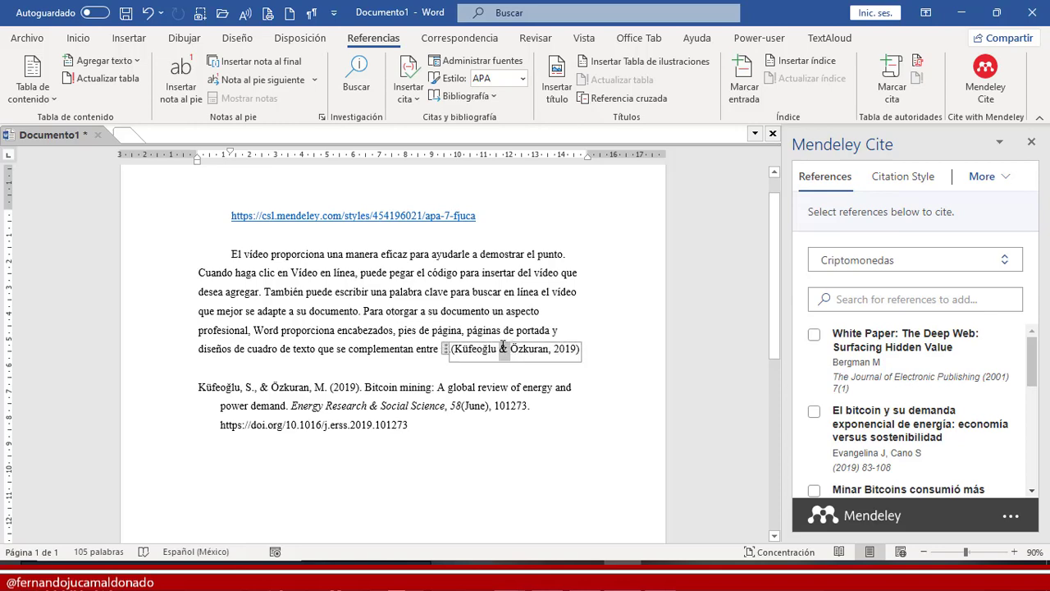
{"action": "left_click", "coordinate": [263, 387]}
{"action": "left_click", "coordinate": [390, 216]}
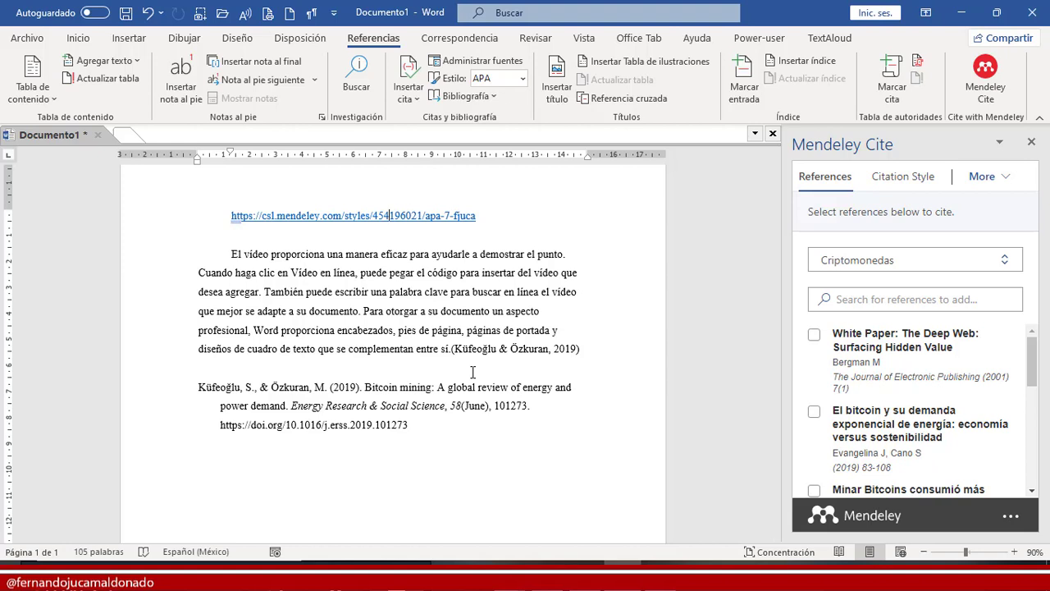
{"action": "left_click", "coordinate": [552, 305]}
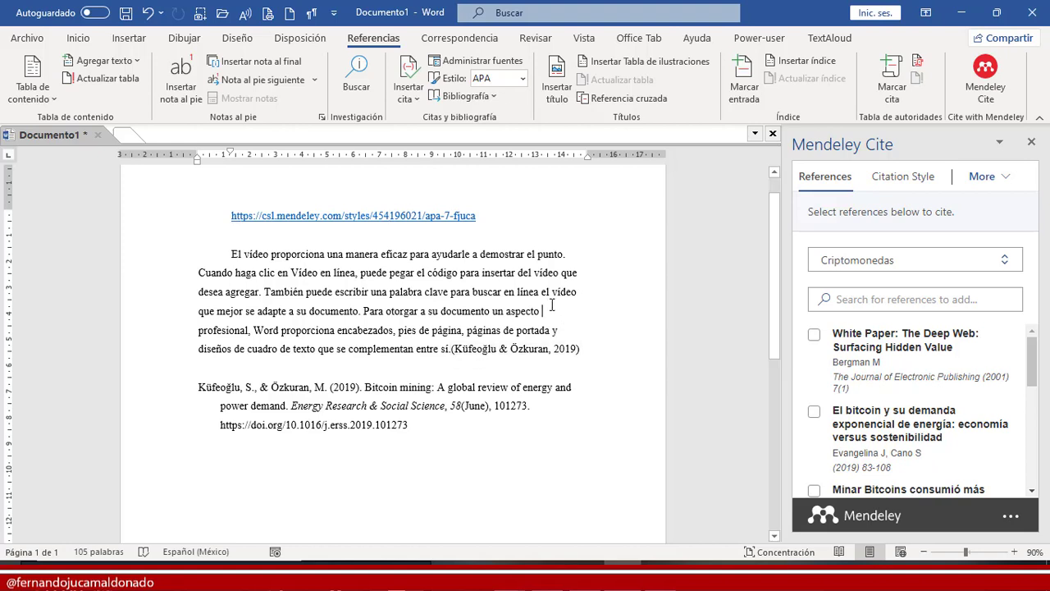
Step: Copy the csl.mendeley.com custom style URL from the first line of the document
{"action": "left_click_drag", "start_coordinate": [474, 217], "coordinate": [232, 217]}
{"action": "key", "text": "ctrl+c"}
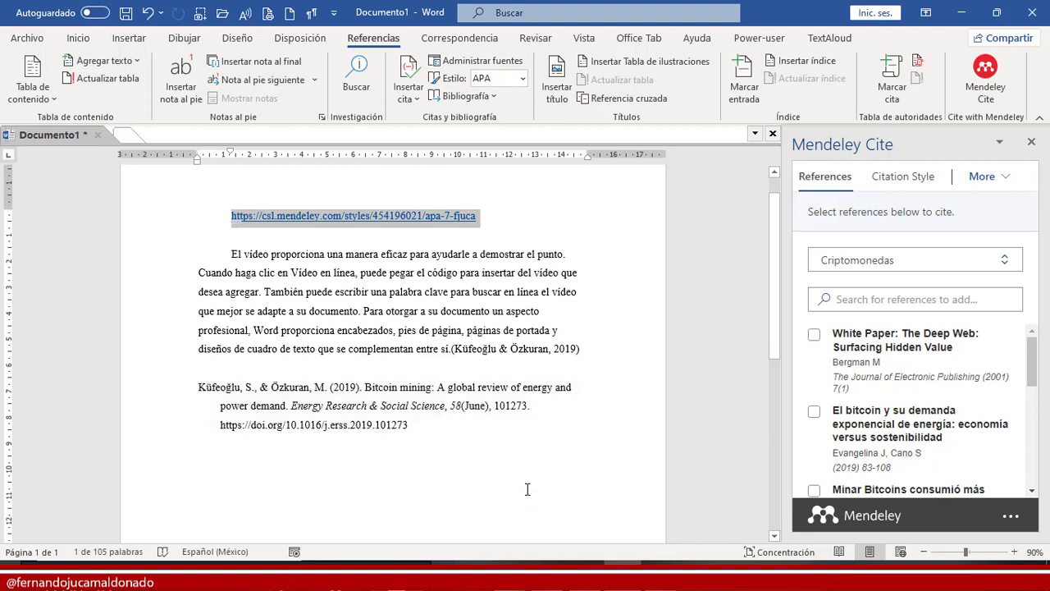
{"action": "left_click", "coordinate": [469, 309]}
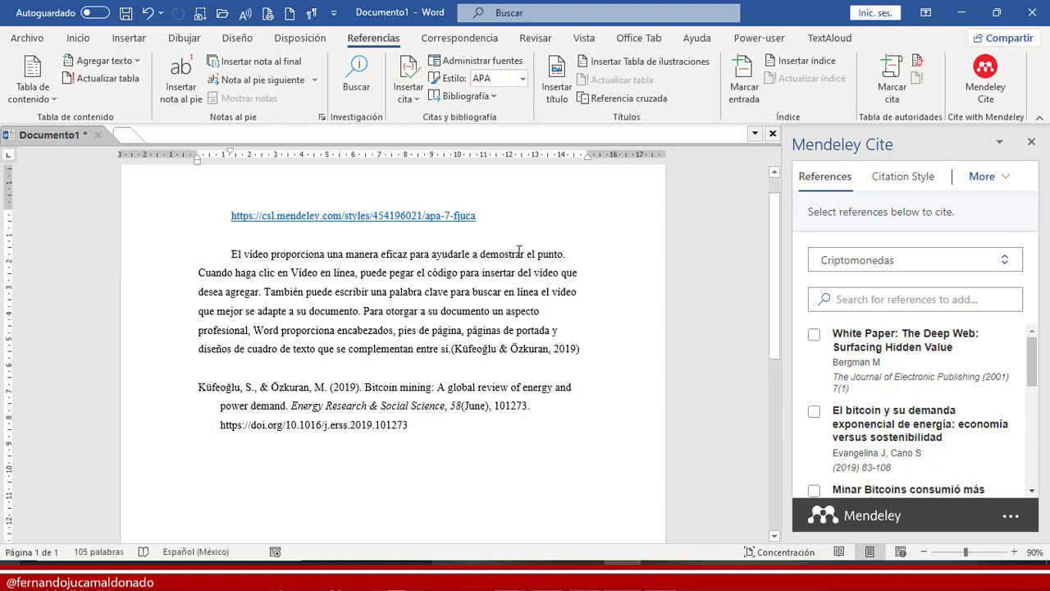
{"action": "double_click", "coordinate": [503, 348]}
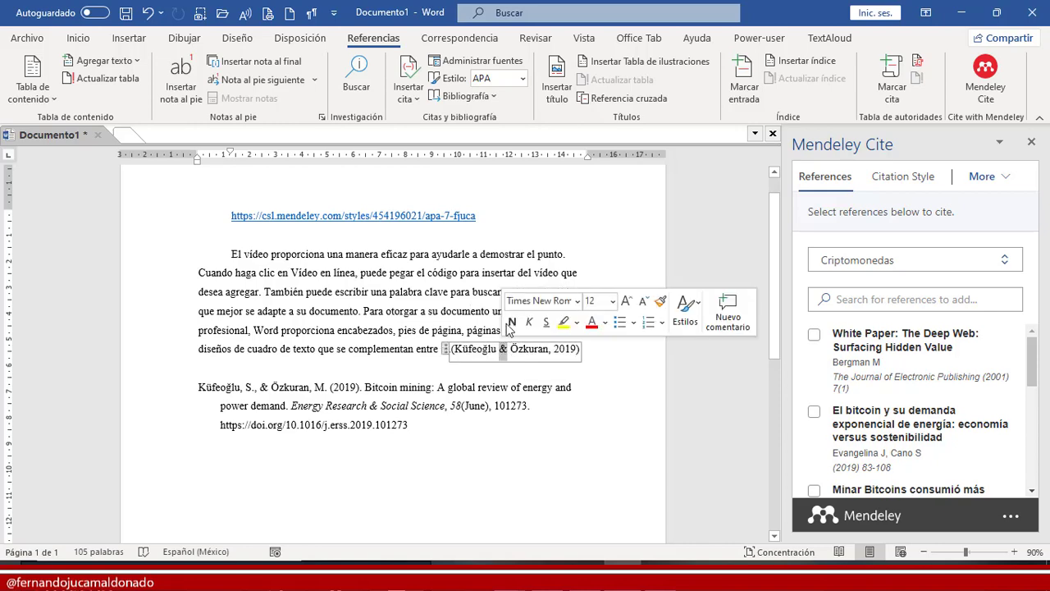
{"action": "left_click", "coordinate": [479, 273]}
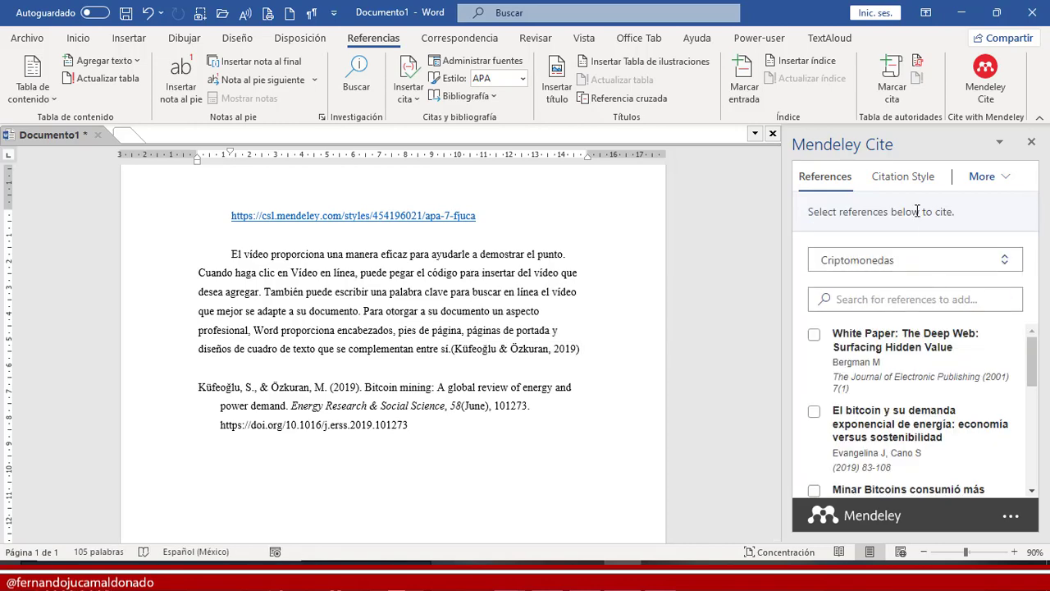
Step: Try to add a custom citation style in Mendeley Cite using the copied csl.mendeley.com apa-7 URL
{"action": "left_click", "coordinate": [902, 177]}
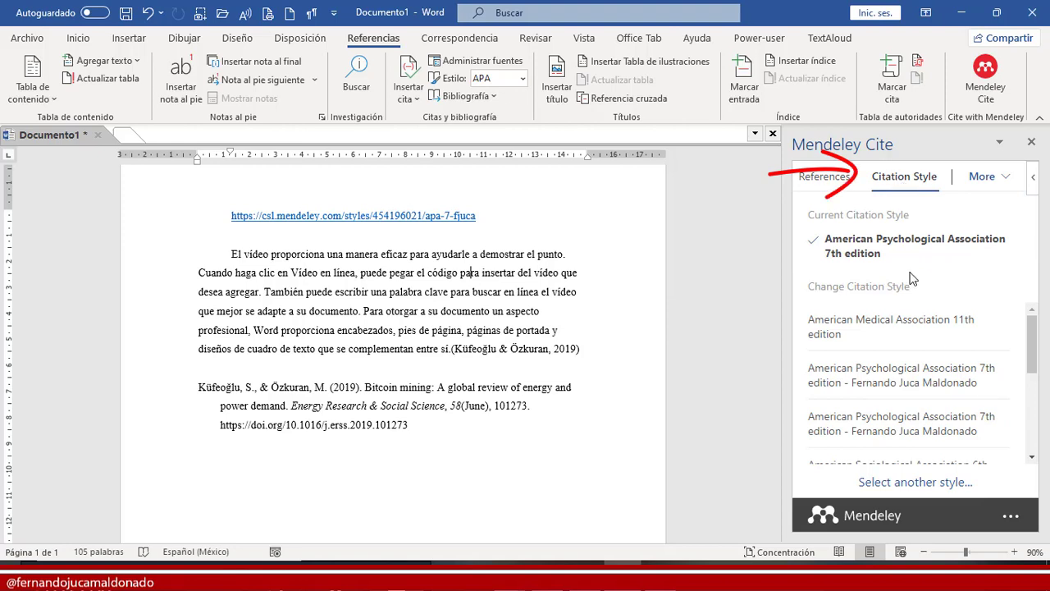
{"action": "left_click", "coordinate": [909, 484]}
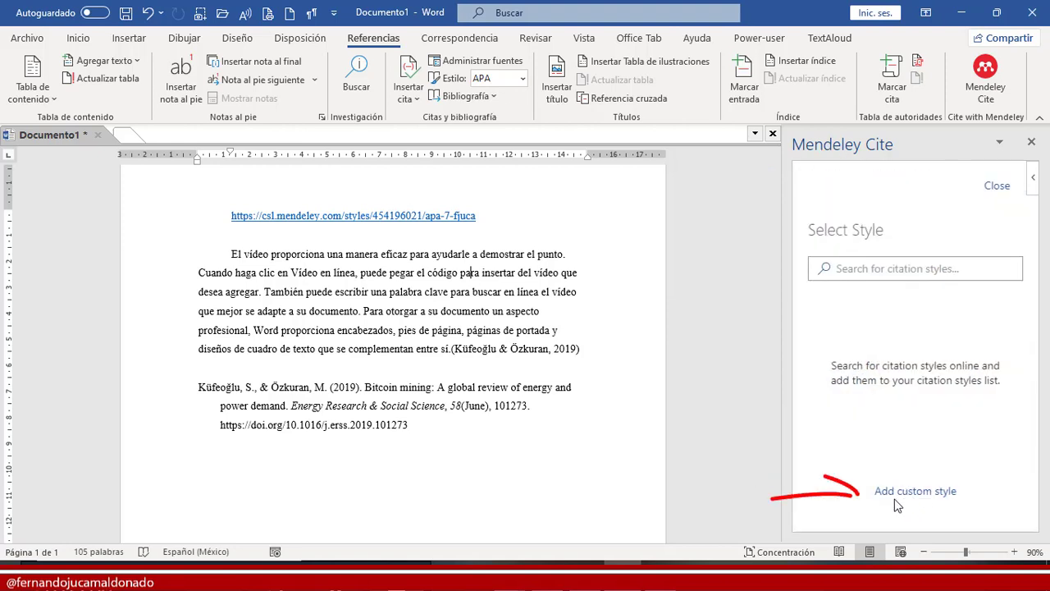
{"action": "left_click", "coordinate": [911, 492]}
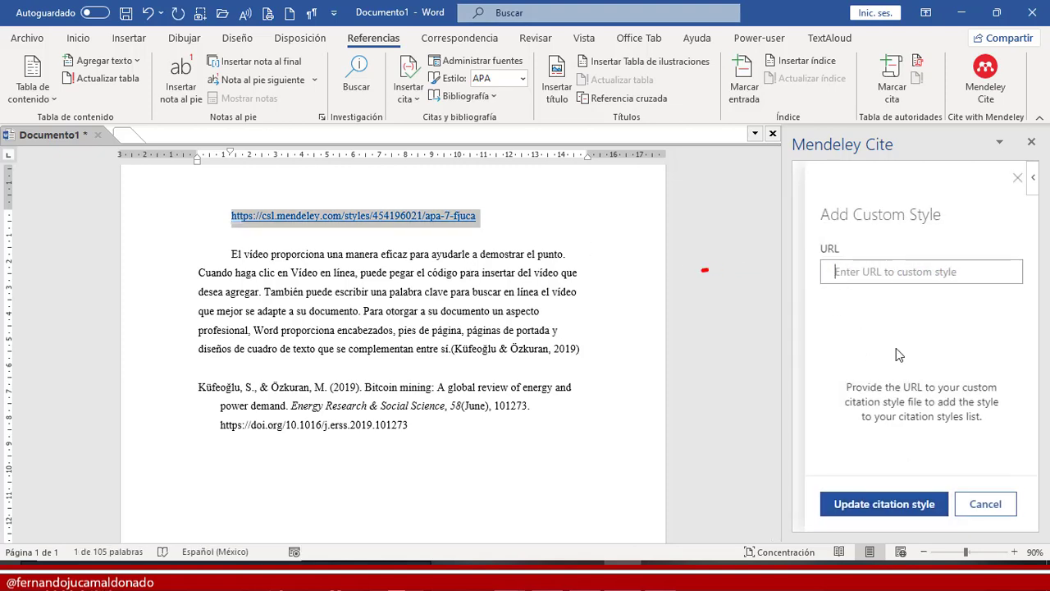
{"action": "key", "text": "ctrl+v"}
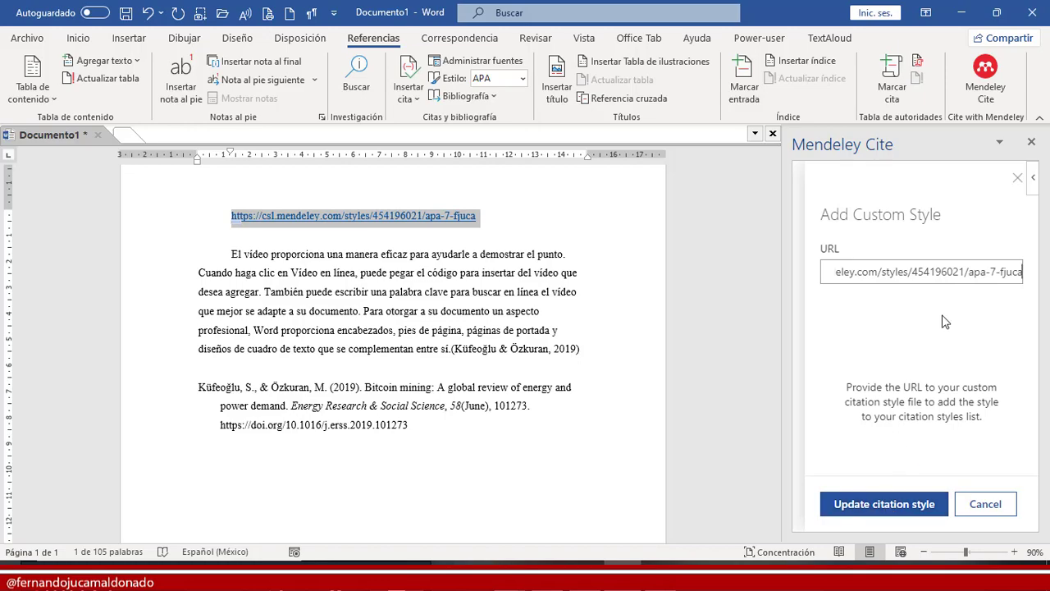
{"action": "left_click", "coordinate": [978, 503]}
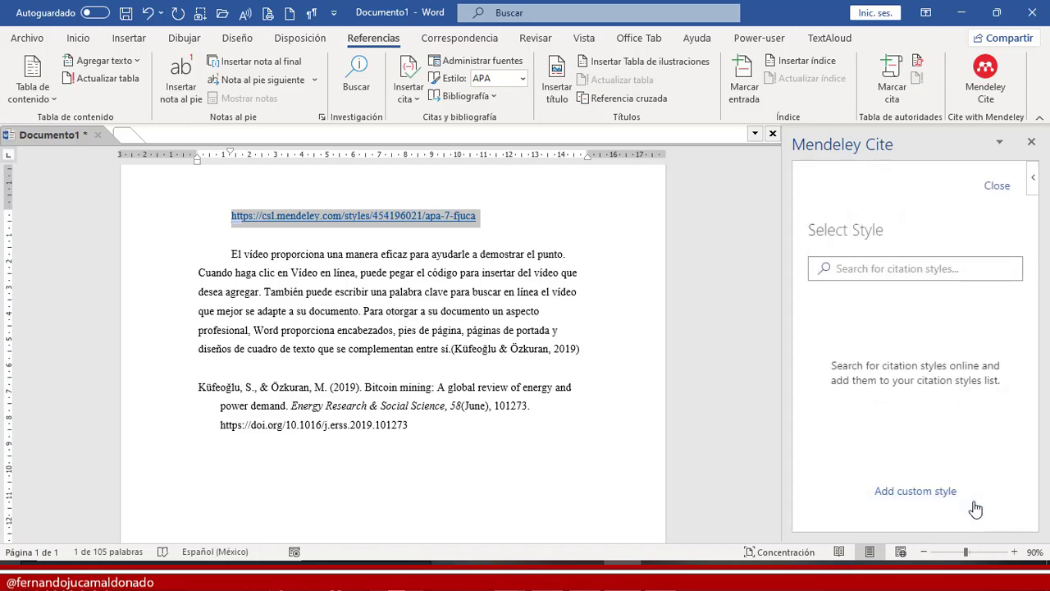
Step: Update the document's citation style to the first customised American Psychological Association 7th edition entry in Mendeley Cite's style list
{"action": "left_click", "coordinate": [997, 185]}
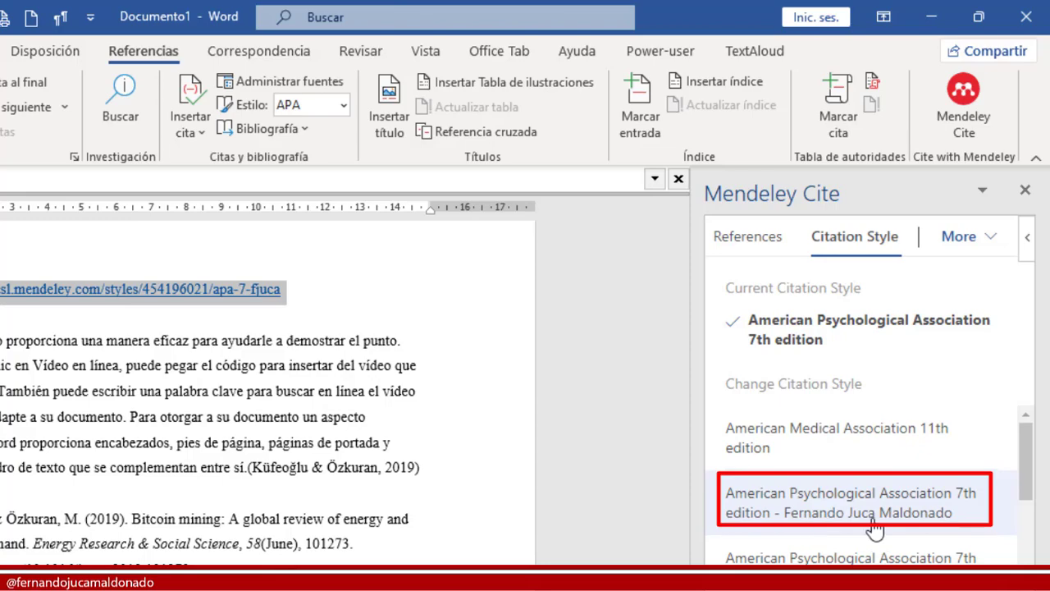
{"action": "left_click", "coordinate": [836, 501]}
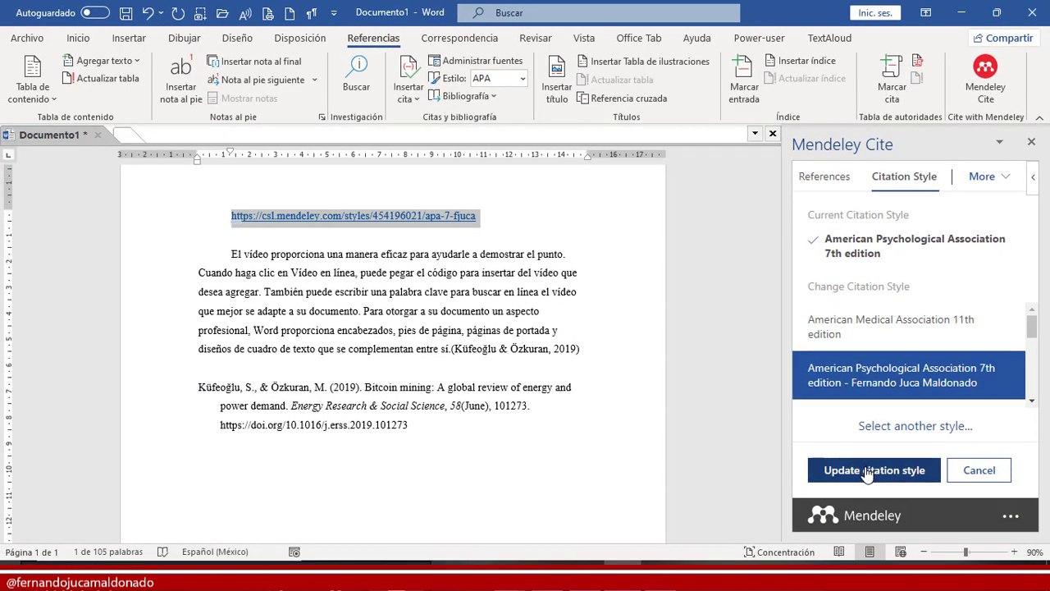
{"action": "left_click", "coordinate": [819, 566]}
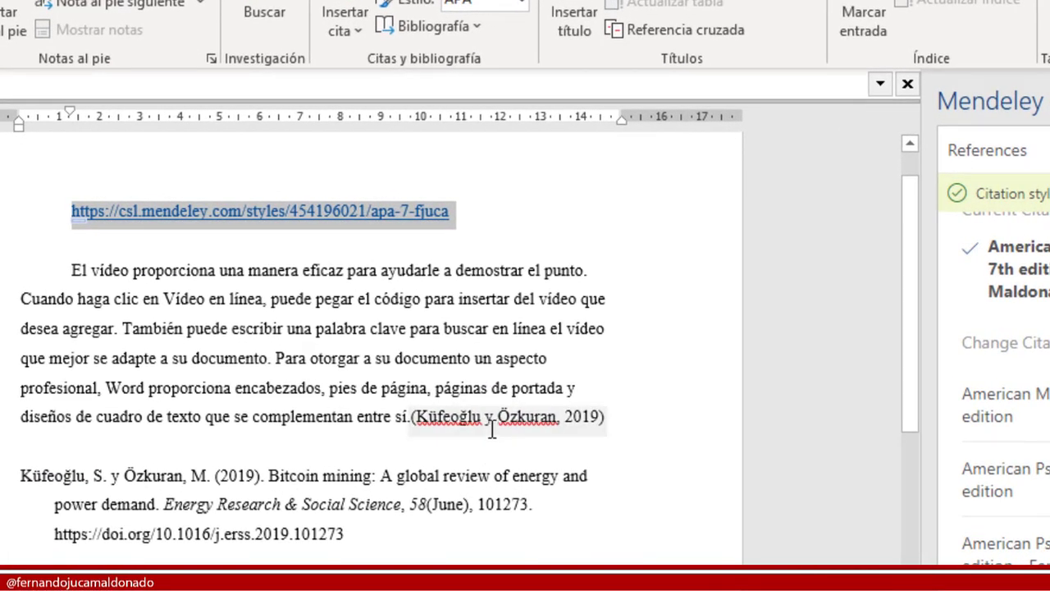
Step: Highlight the word joining the authors in the updated in-text citation and bibliography entry to examine it
{"action": "left_click", "coordinate": [489, 419]}
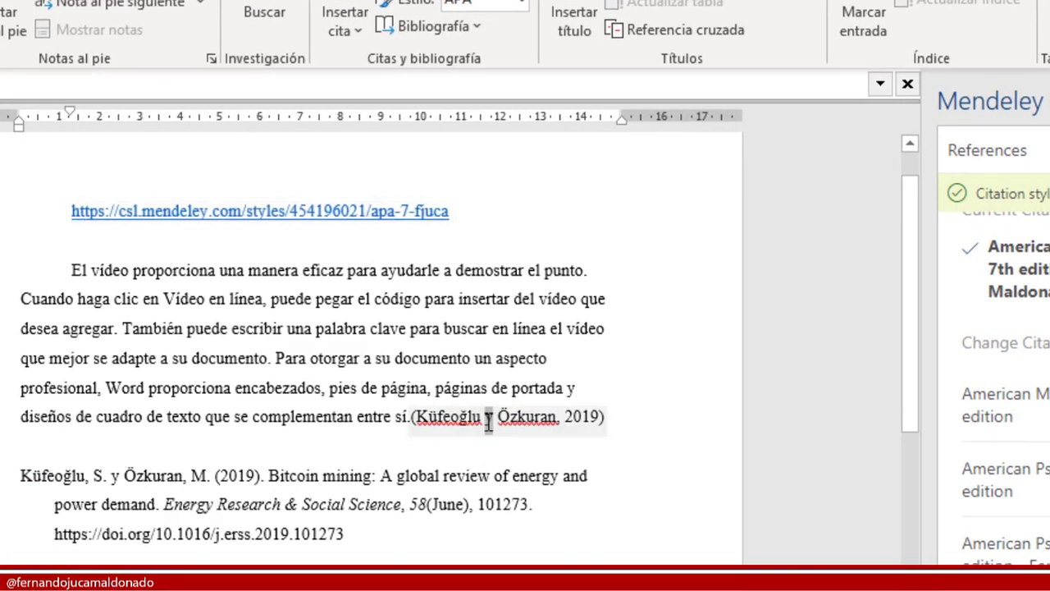
{"action": "left_click", "coordinate": [120, 477]}
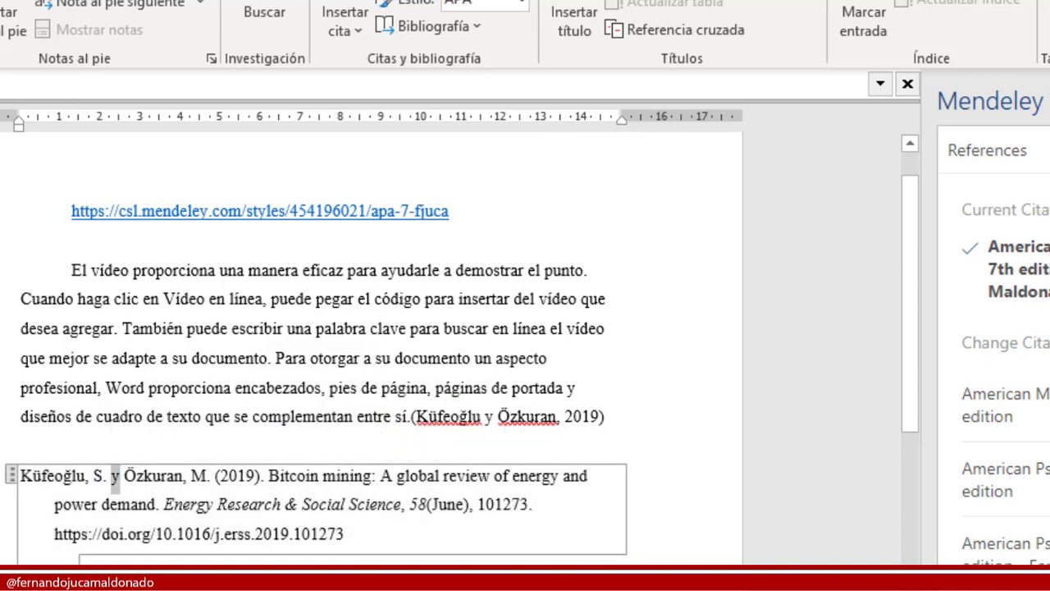
{"action": "left_click", "coordinate": [77, 559]}
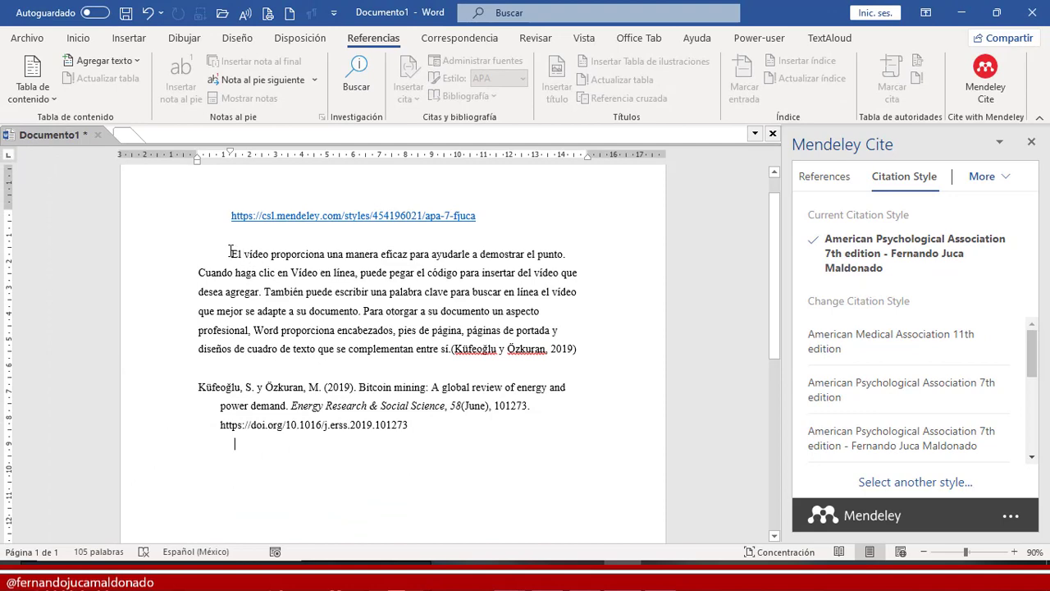
Step: Insert a Mendeley citation for "Bitcoin mining: A global review of energy and power demand" before "El vídeo" at the paragraph's start
{"action": "left_click", "coordinate": [232, 252]}
{"action": "left_click", "coordinate": [841, 178]}
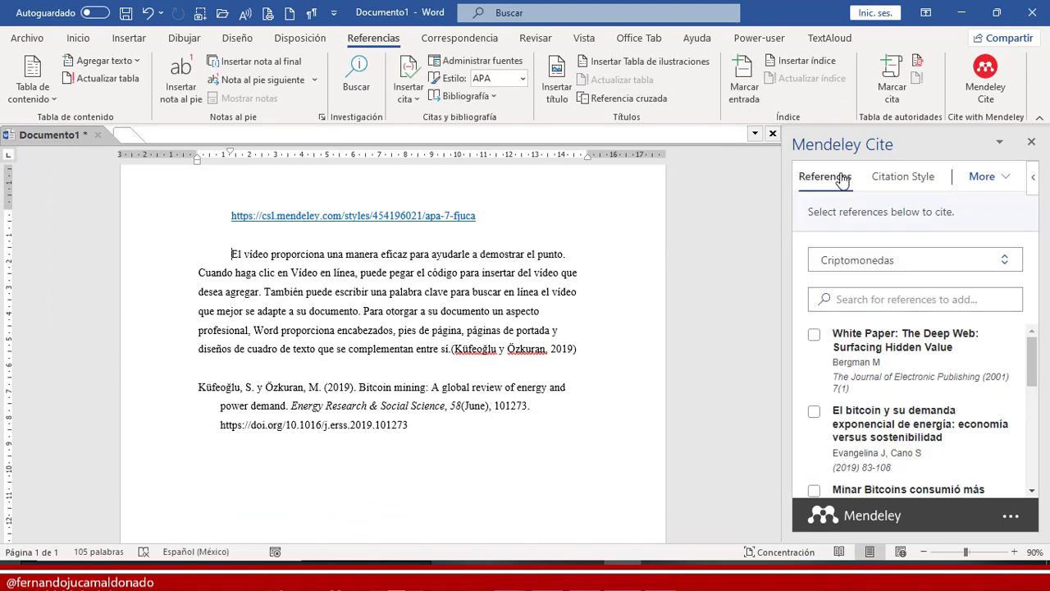
{"action": "left_click_drag", "start_coordinate": [1038, 367], "coordinate": [1040, 447]}
{"action": "left_click", "coordinate": [907, 353]}
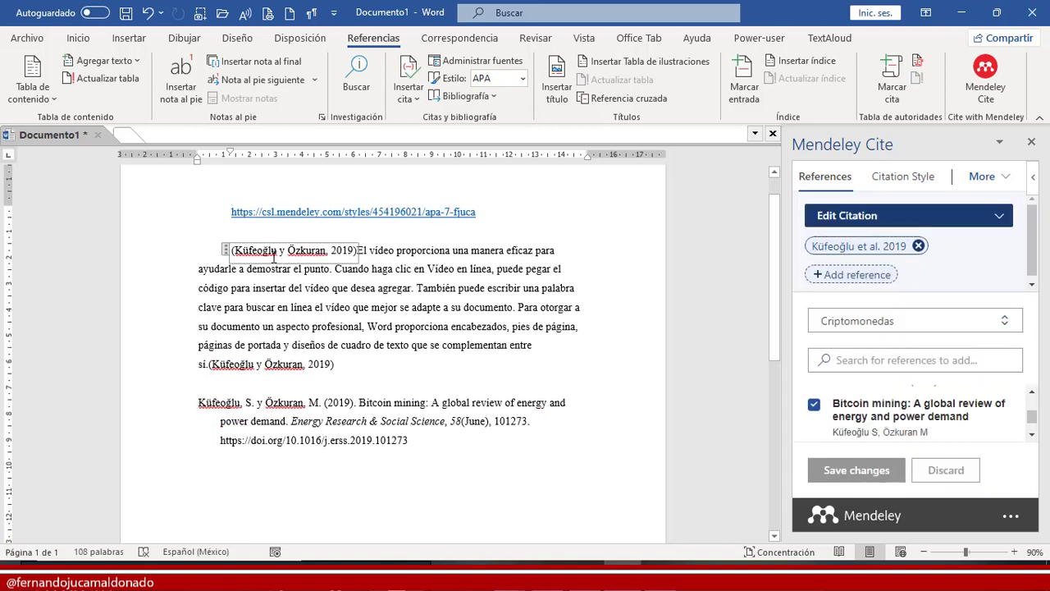
{"action": "left_click", "coordinate": [304, 354]}
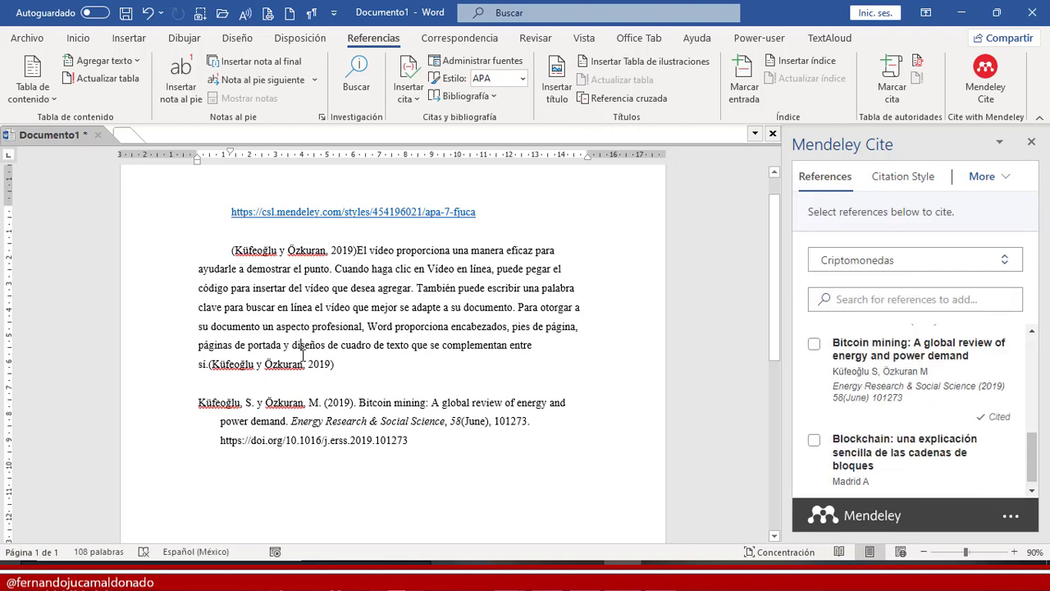